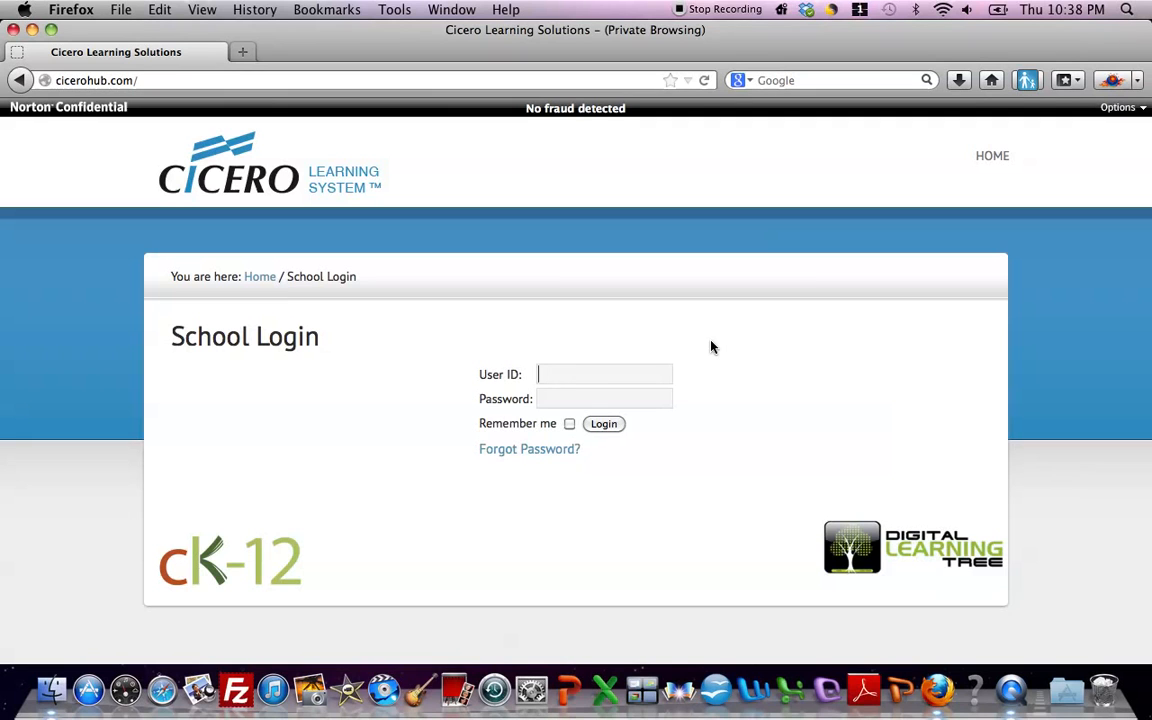
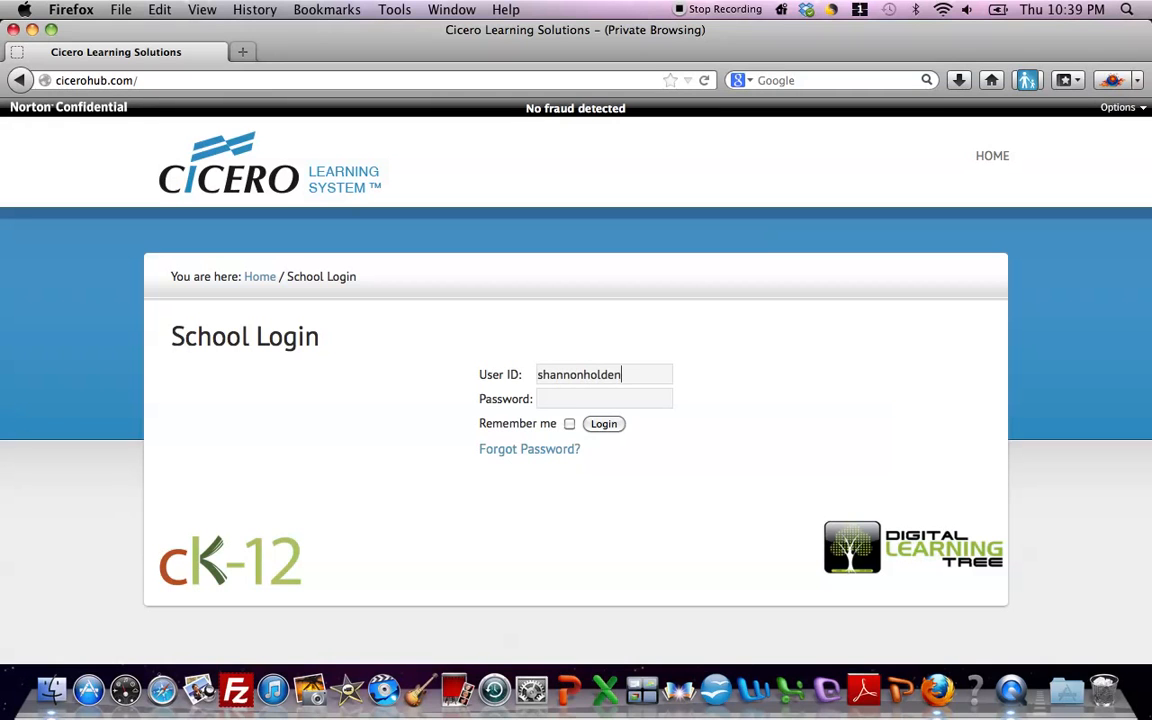
# - Log in to the school site with the user ID and account password
pyautogui.press('Tab')
pyautogui.write('•••••••')
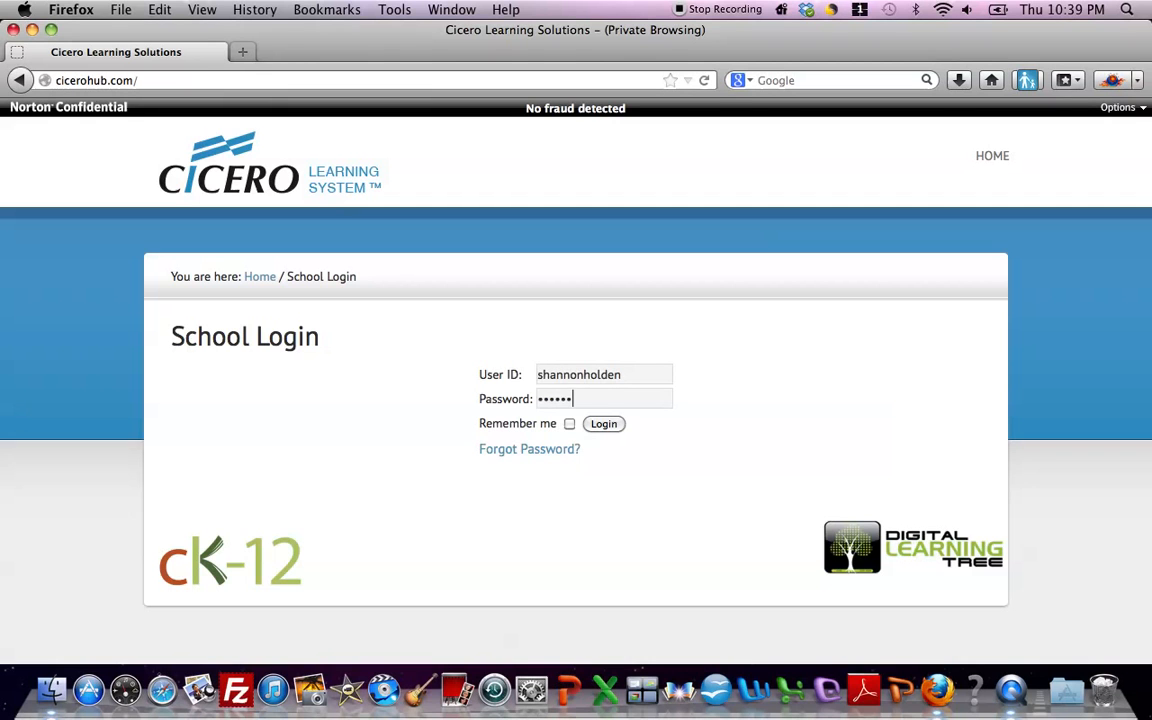
pyautogui.press('Return')
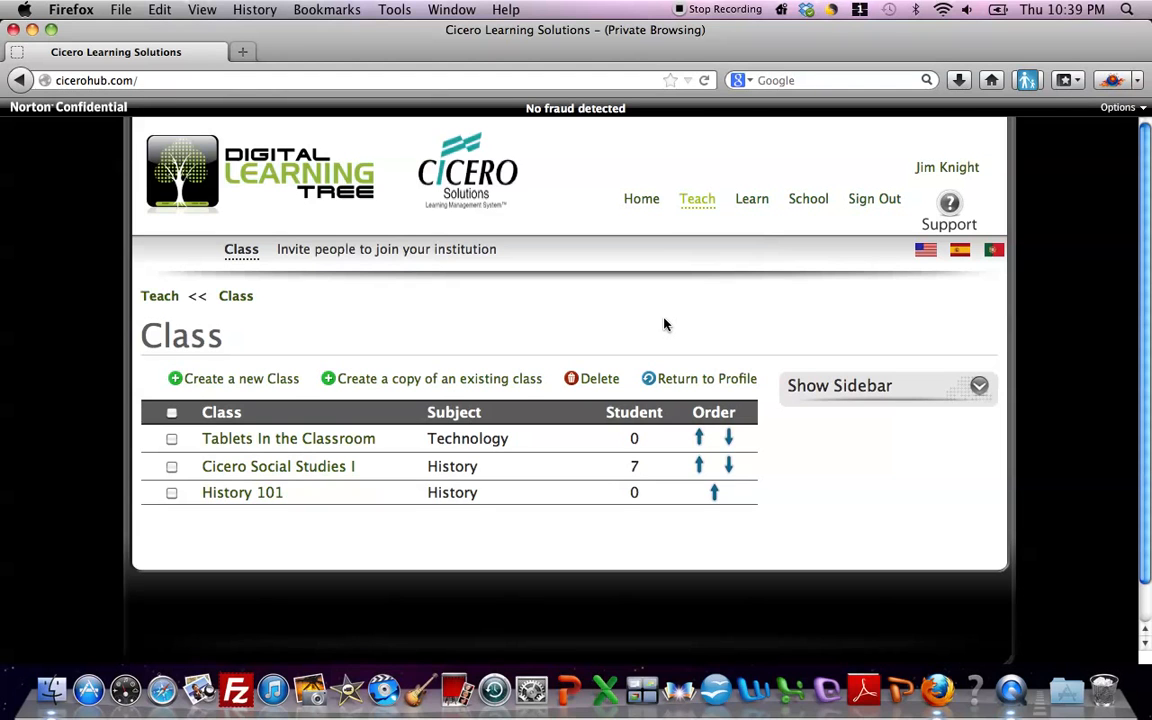
# - Review the Home overview page and the monthly calendar under My Calendar
pyautogui.click(643, 205)
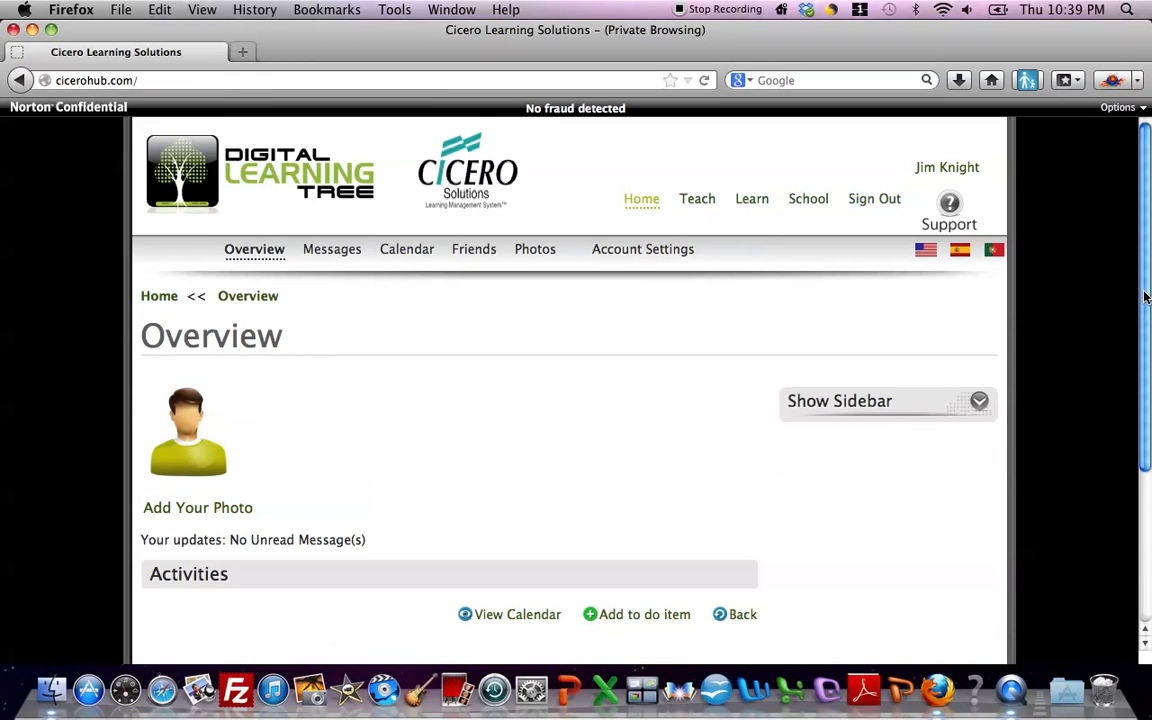
pyautogui.moveTo(1145, 298)
pyautogui.mouseDown()
pyautogui.moveTo(1137, 345)
pyautogui.moveTo(1136, 281)
pyautogui.mouseUp()
pyautogui.click(406, 252)
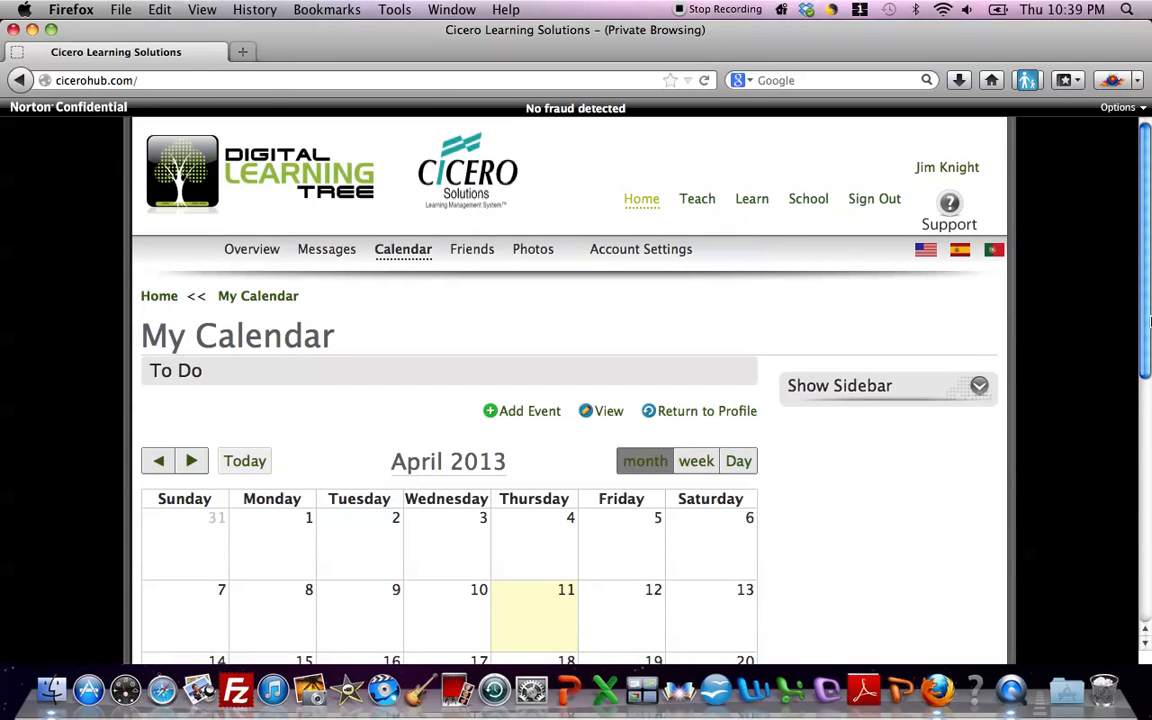
pyautogui.moveTo(1143, 316); pyautogui.dragTo(1134, 399)
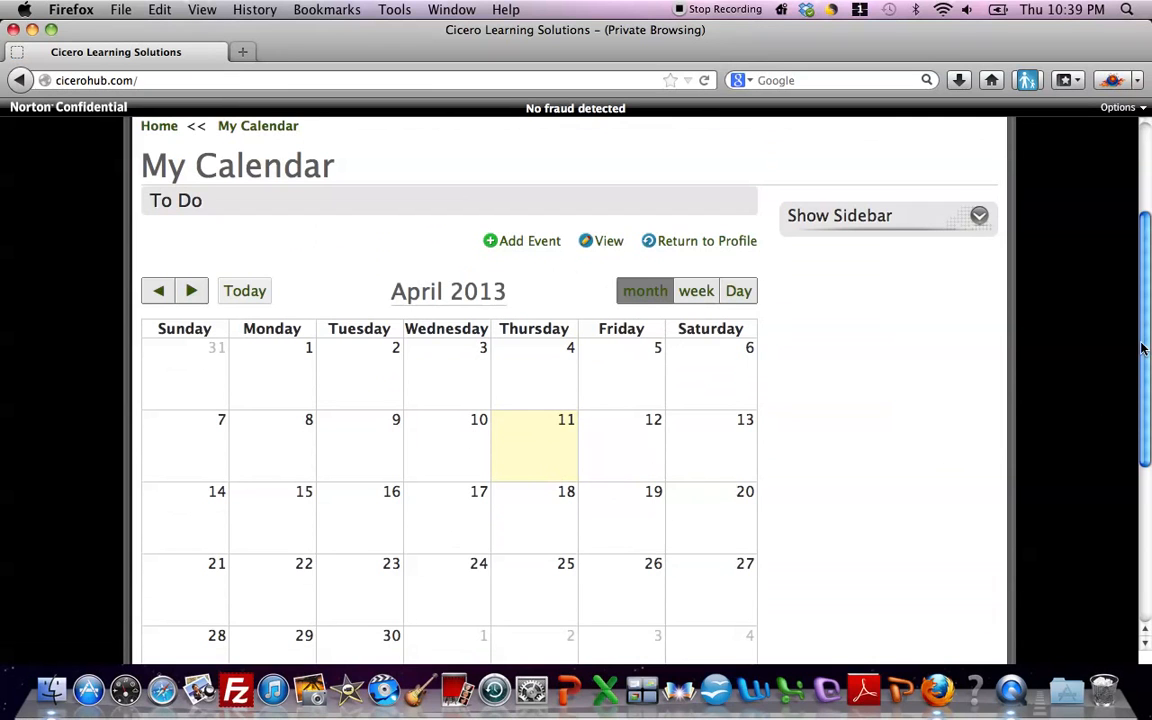
pyautogui.moveTo(1143, 348); pyautogui.dragTo(1134, 258)
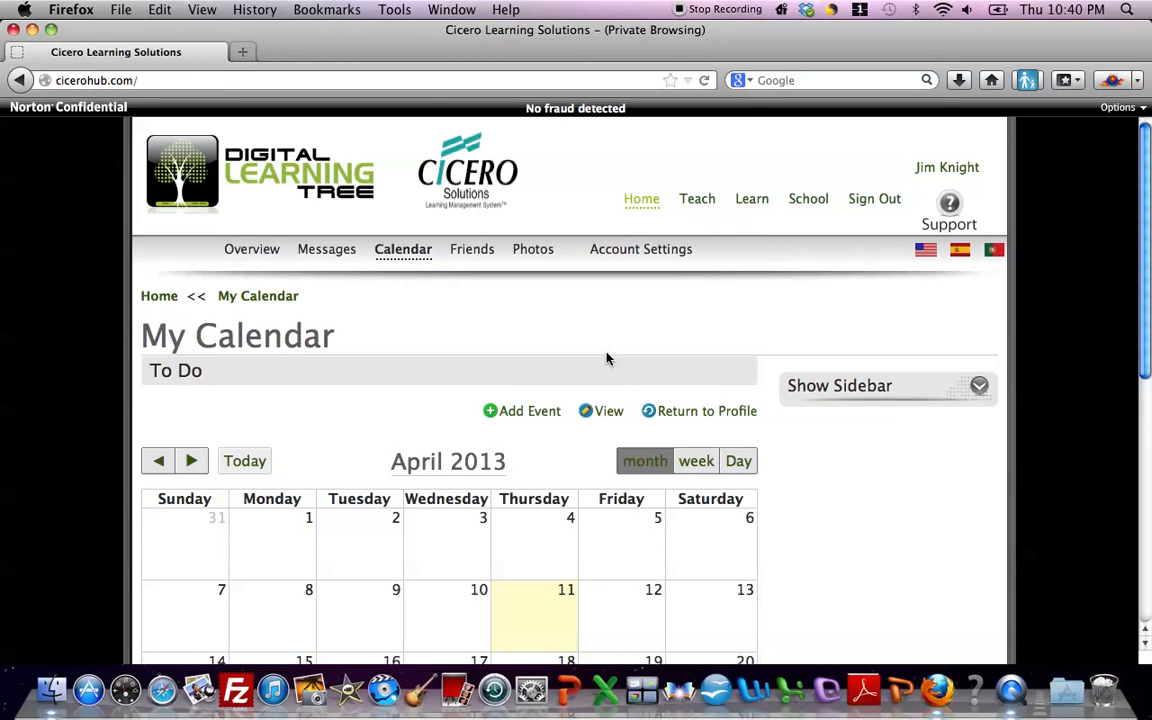
# - Start creating a class in the Teach section, titled "New Class", with Training as its topic
pyautogui.click(700, 200)
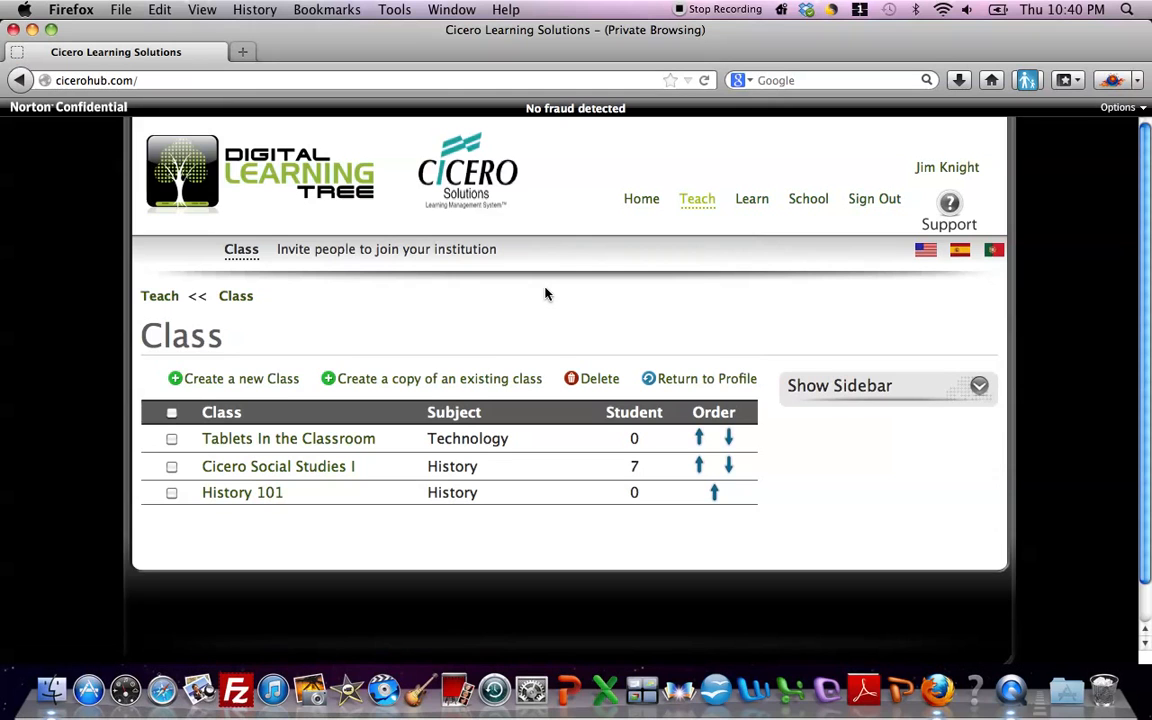
pyautogui.click(238, 381)
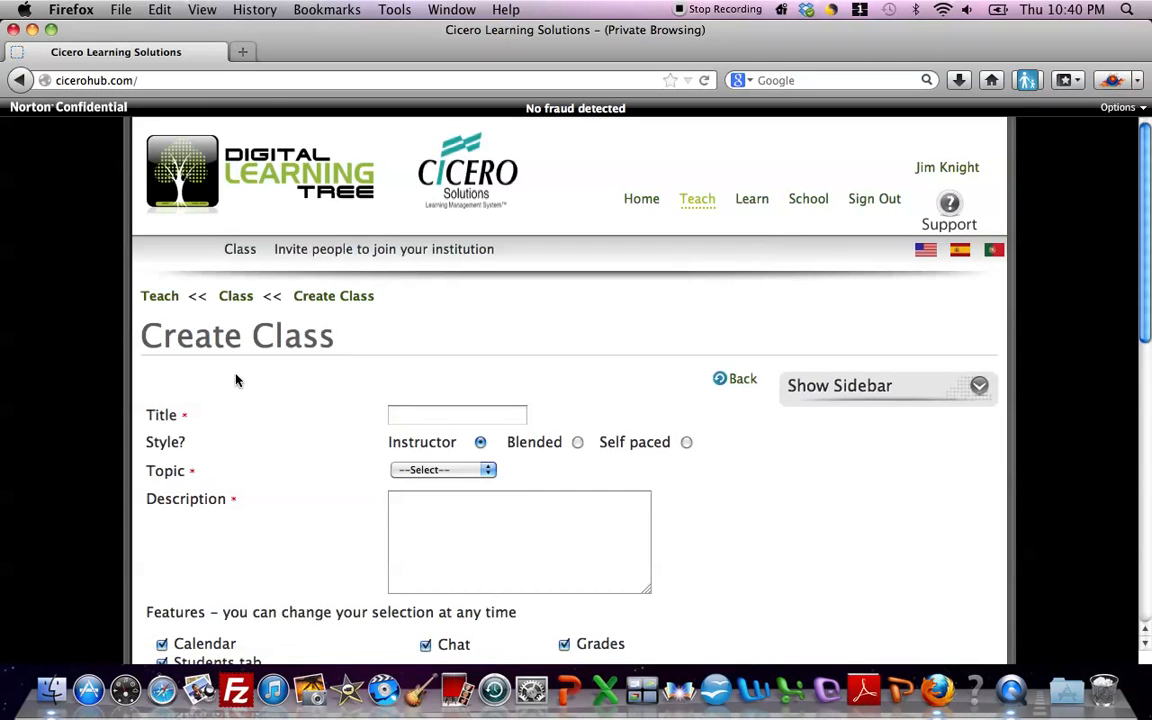
pyautogui.click(417, 415)
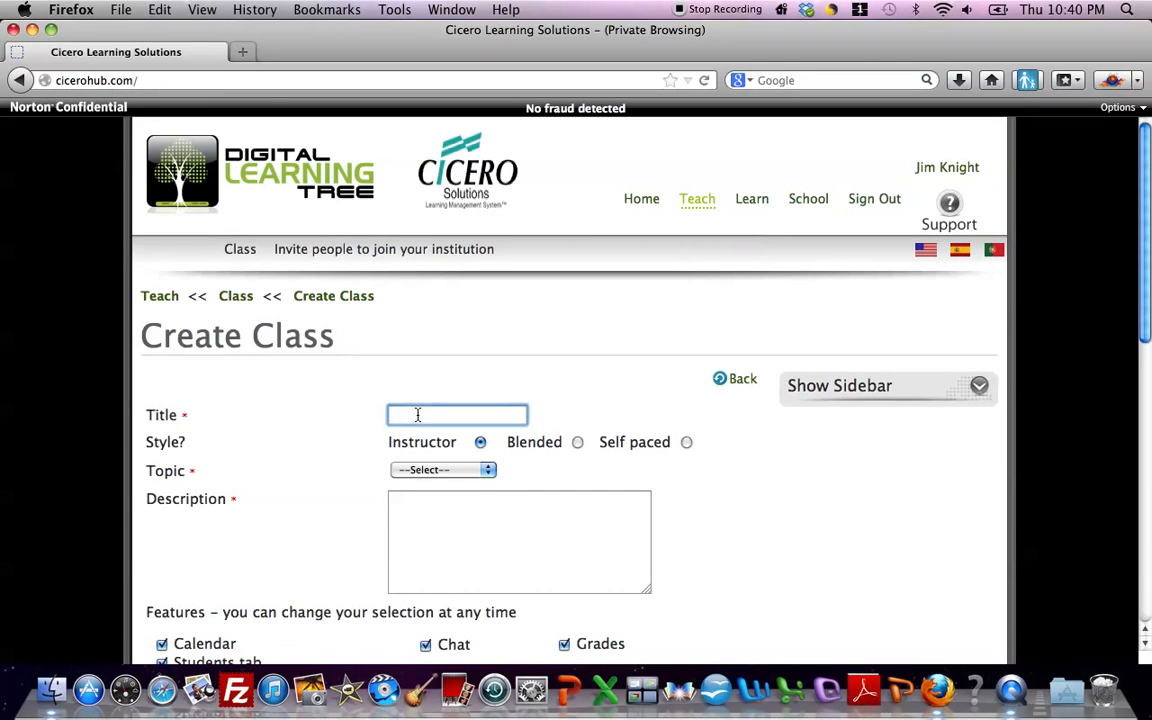
pyautogui.write('New Class')
pyautogui.click(482, 470)
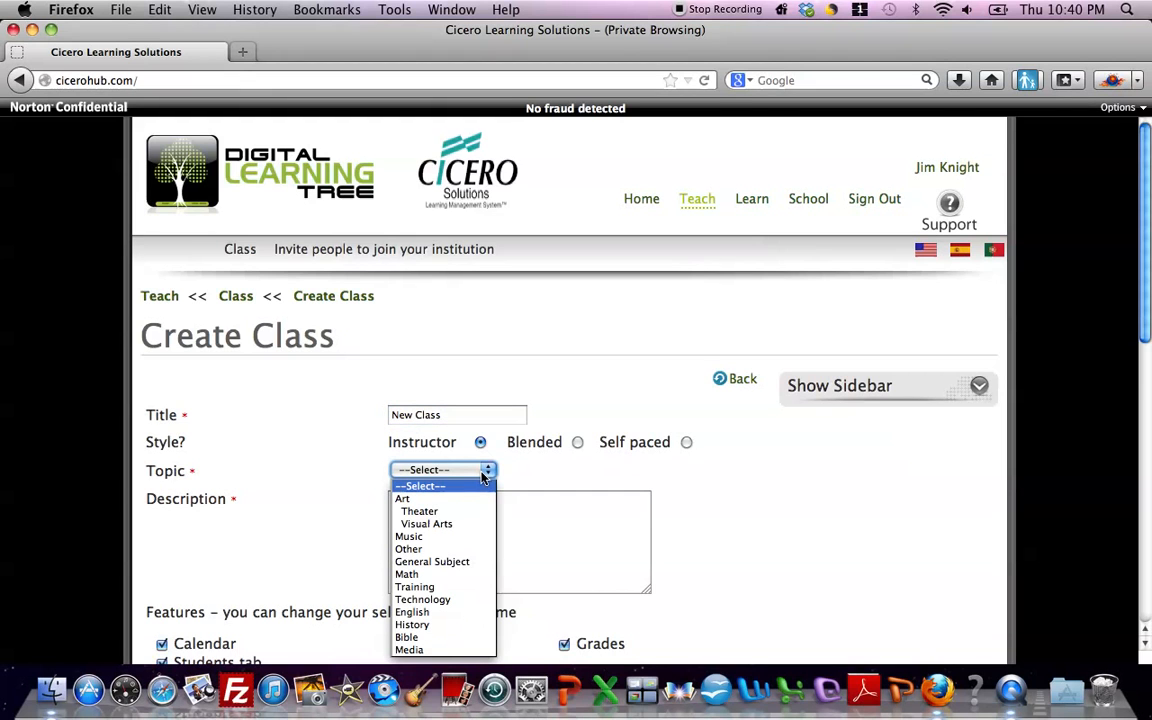
pyautogui.click(429, 589)
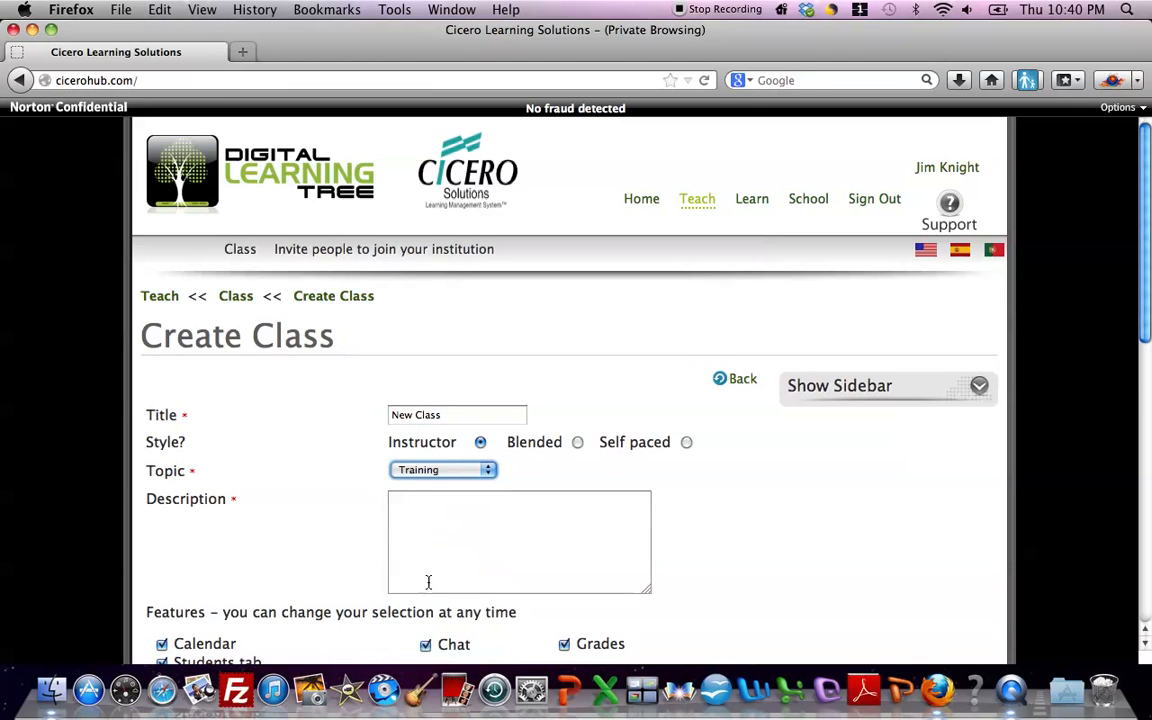
# - Enter "Intro to Training" as the class description and save the class, leaving the remaining settings at their defaults
pyautogui.click(414, 522)
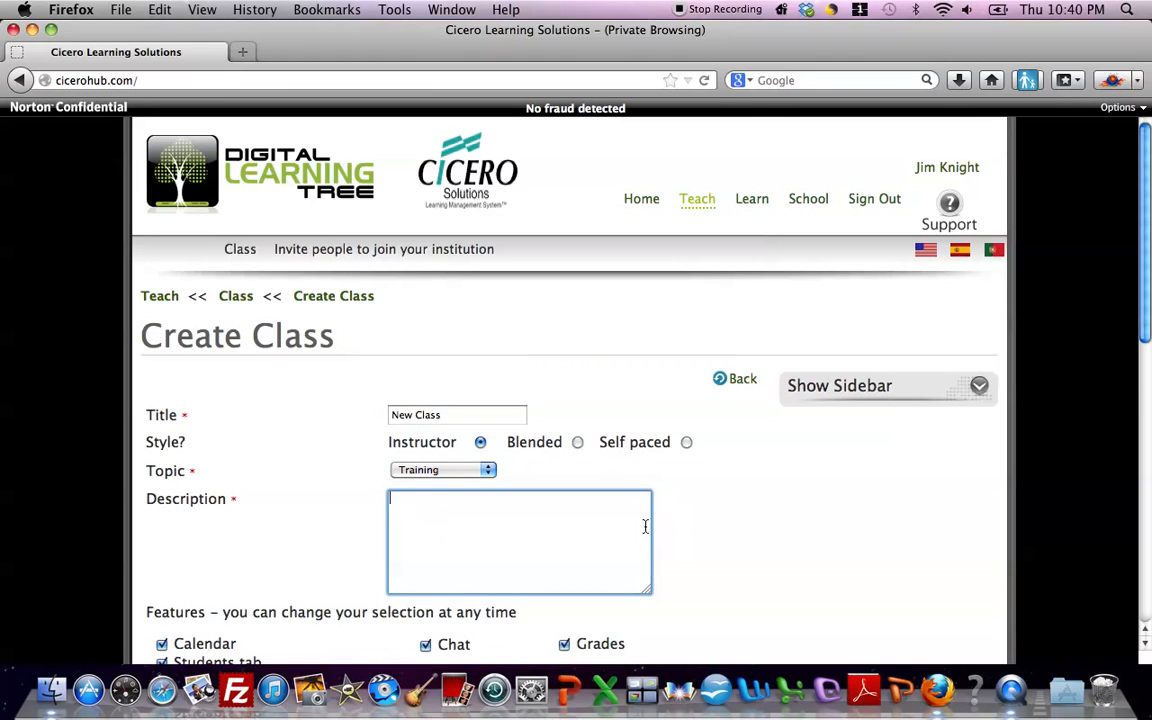
pyautogui.write('Intro to Training')
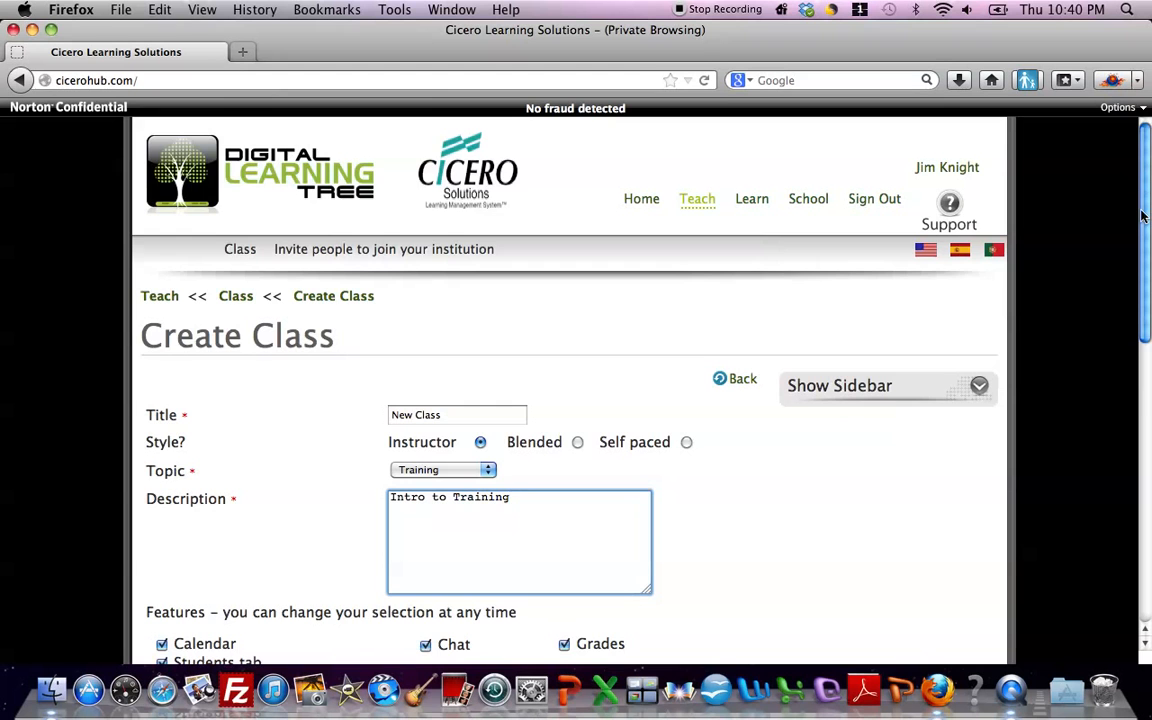
pyautogui.moveTo(1143, 218); pyautogui.dragTo(1143, 381)
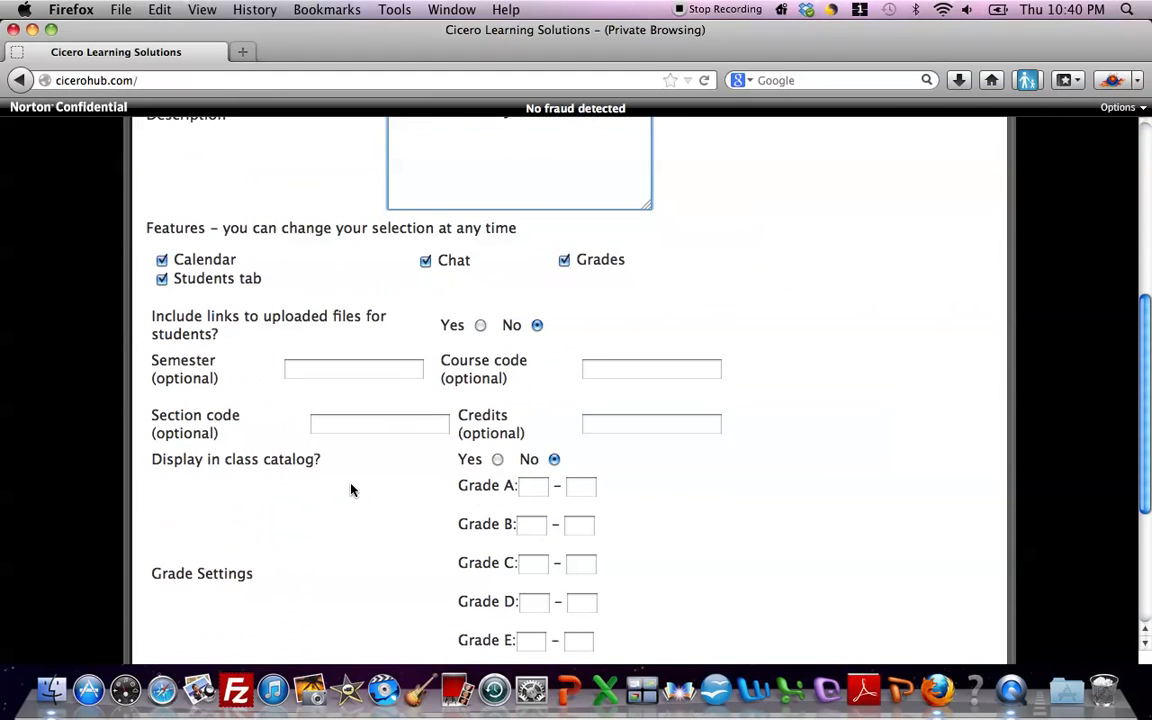
pyautogui.moveTo(1145, 420); pyautogui.dragTo(1075, 463)
pyautogui.click(165, 558)
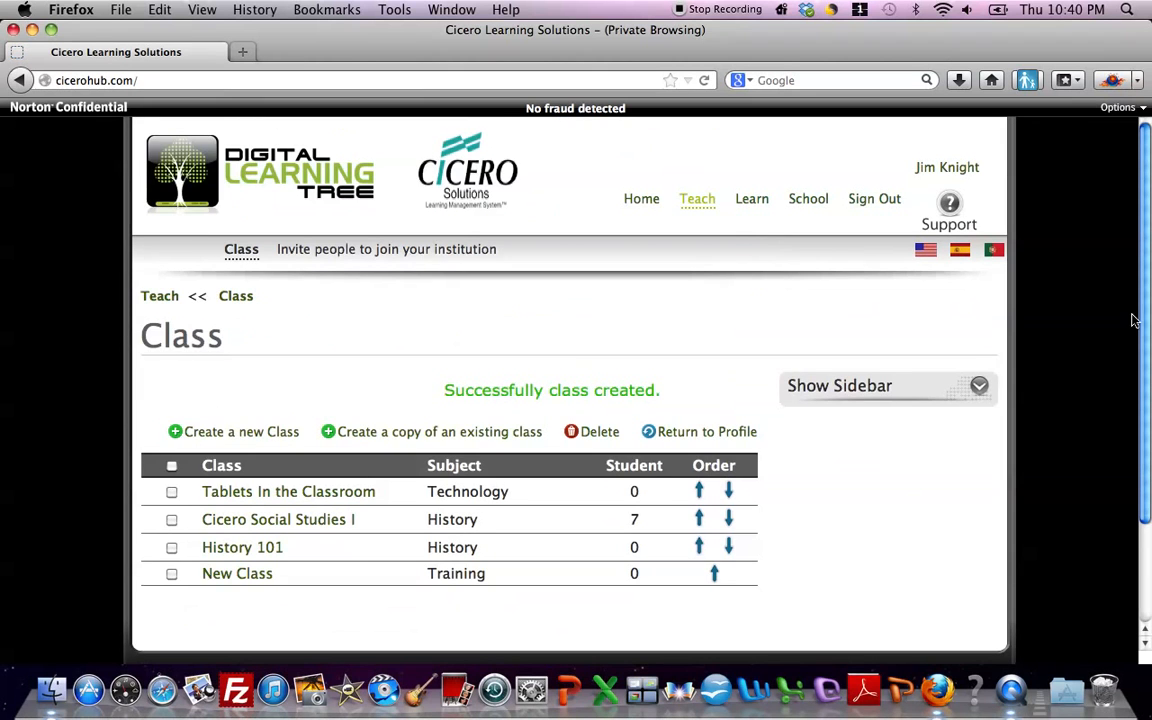
# - Open the New Class page from the class list
pyautogui.moveTo(1141, 334); pyautogui.dragTo(1141, 390)
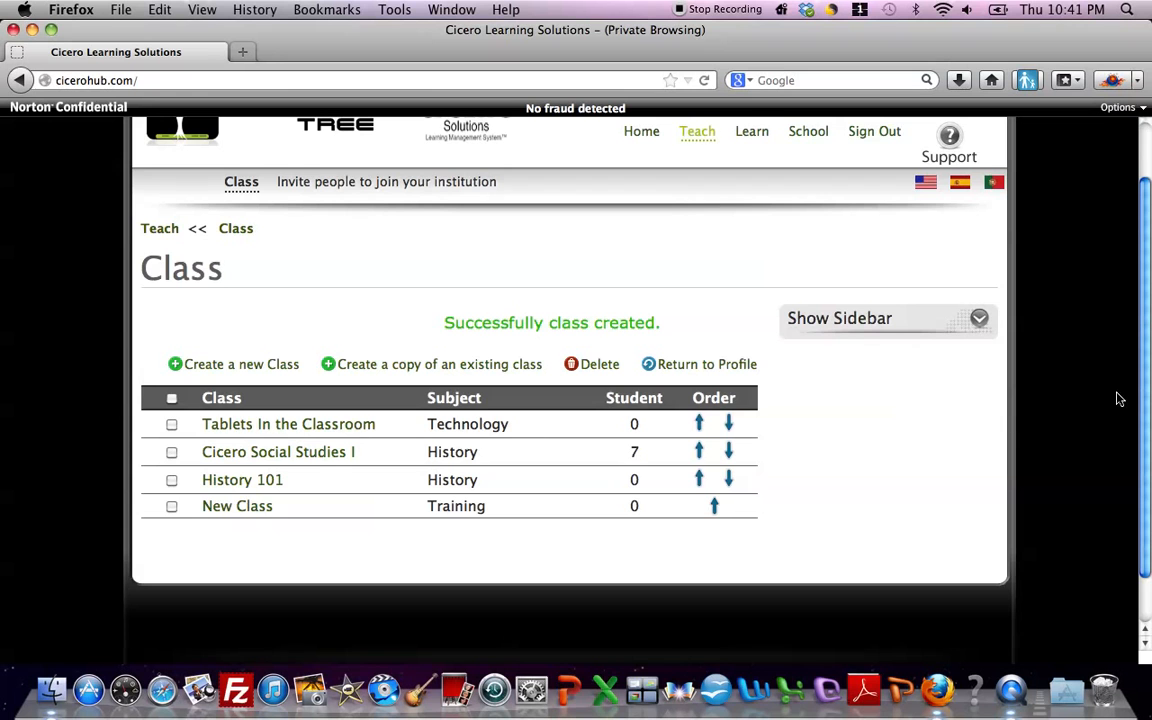
pyautogui.scroll(2, 1145, 422)
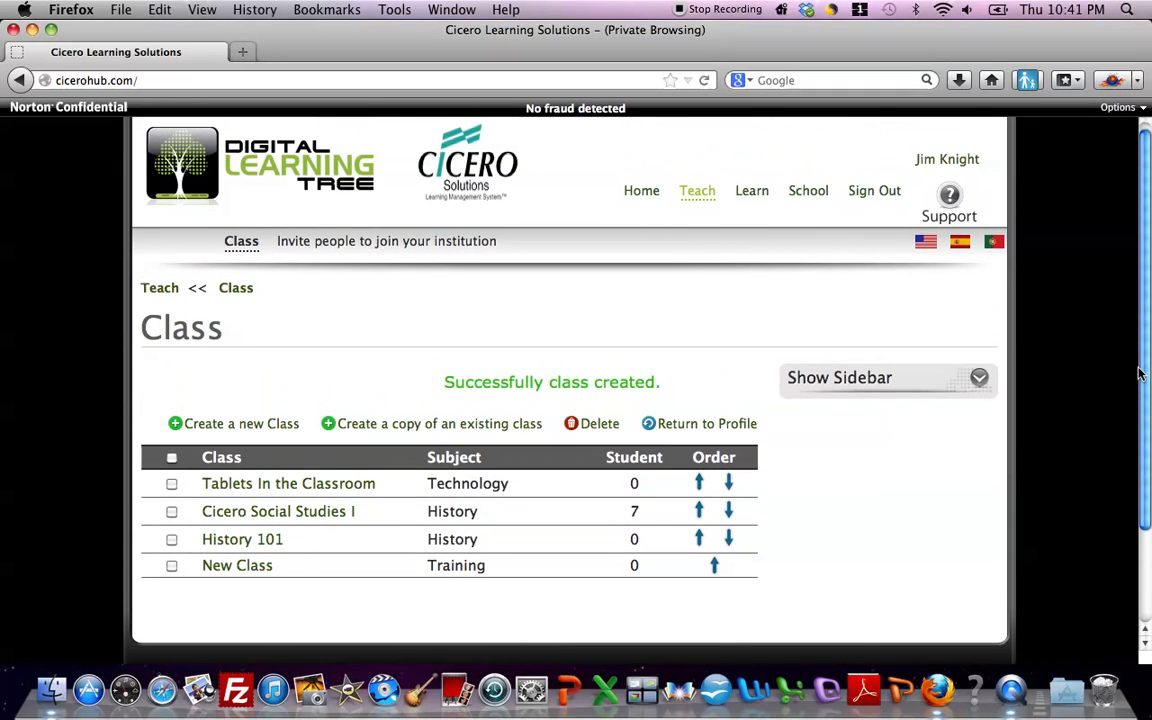
pyautogui.click(241, 567)
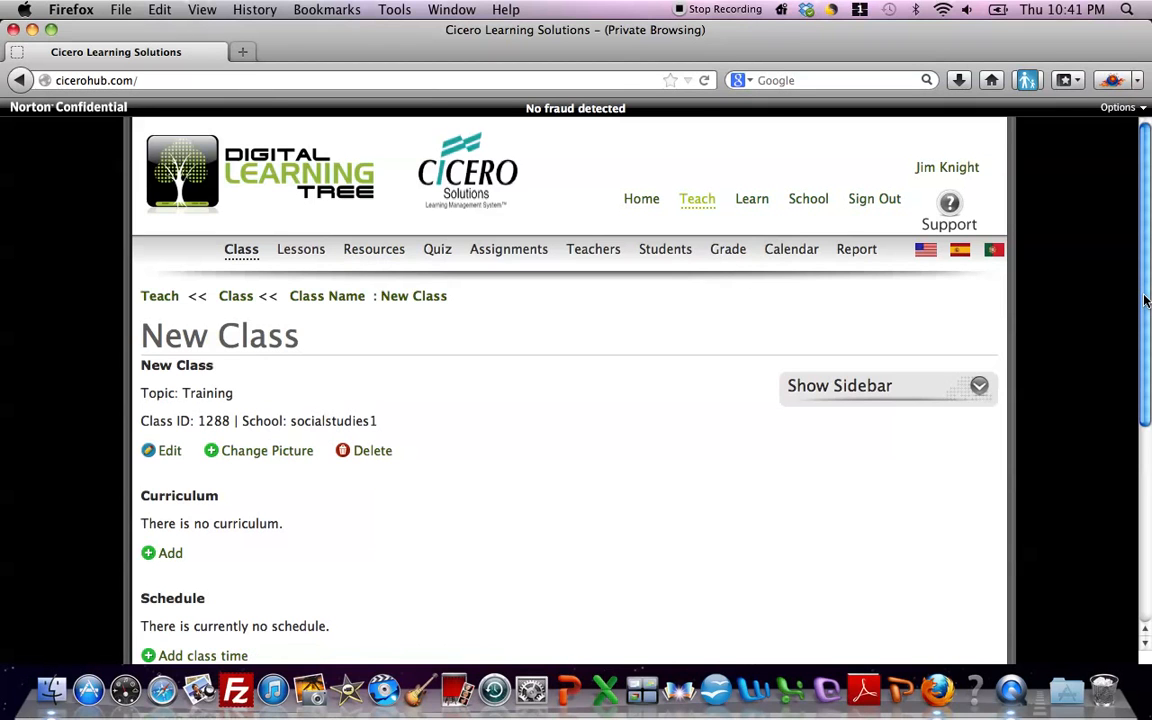
# - Start adding a curriculum to the class, with the title "New Class" and the topic Training
pyautogui.moveTo(1146, 301); pyautogui.dragTo(1140, 407)
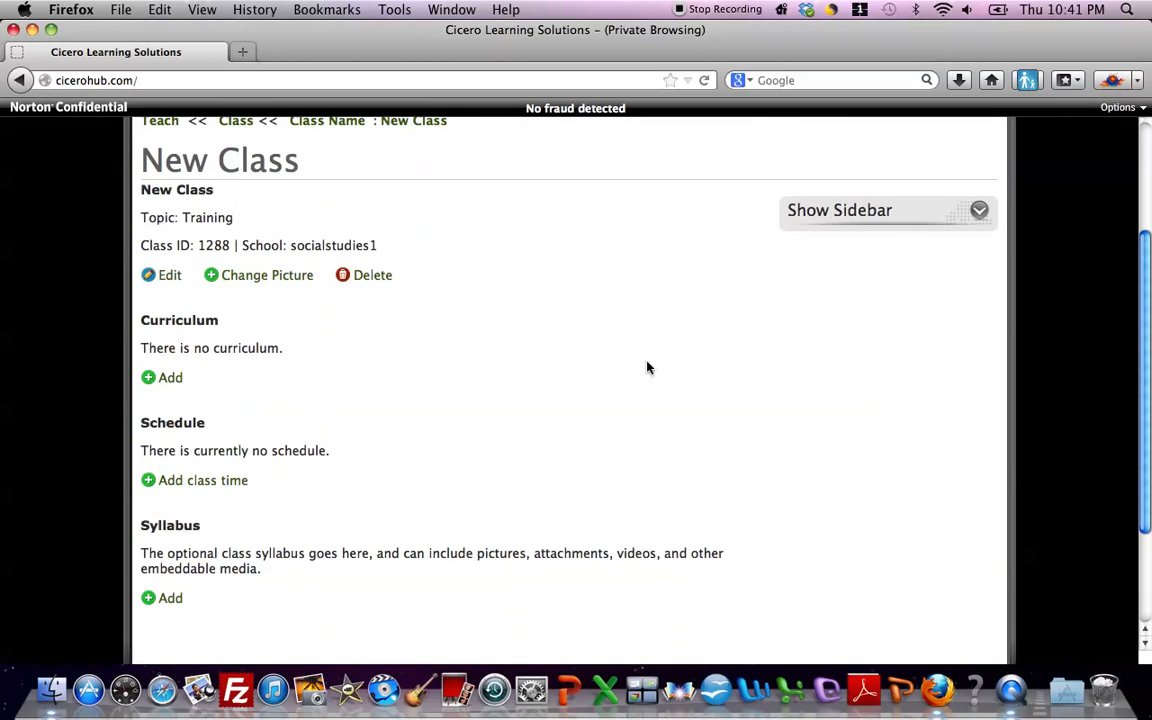
pyautogui.click(151, 380)
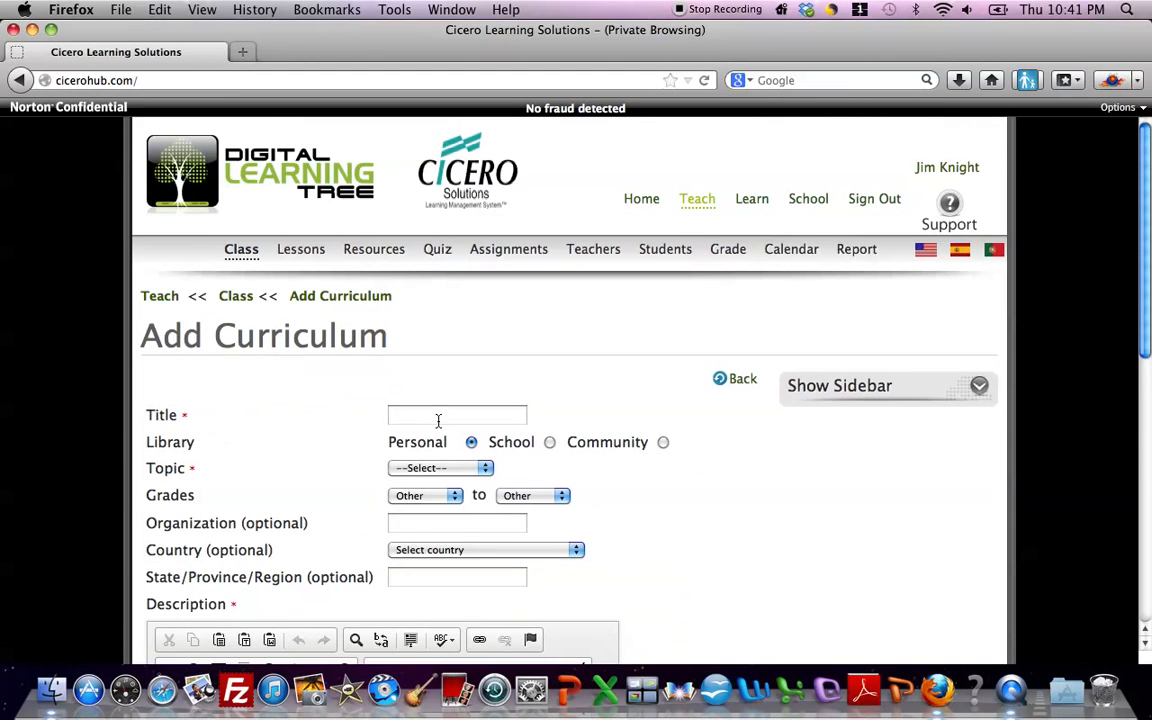
pyautogui.click(438, 418)
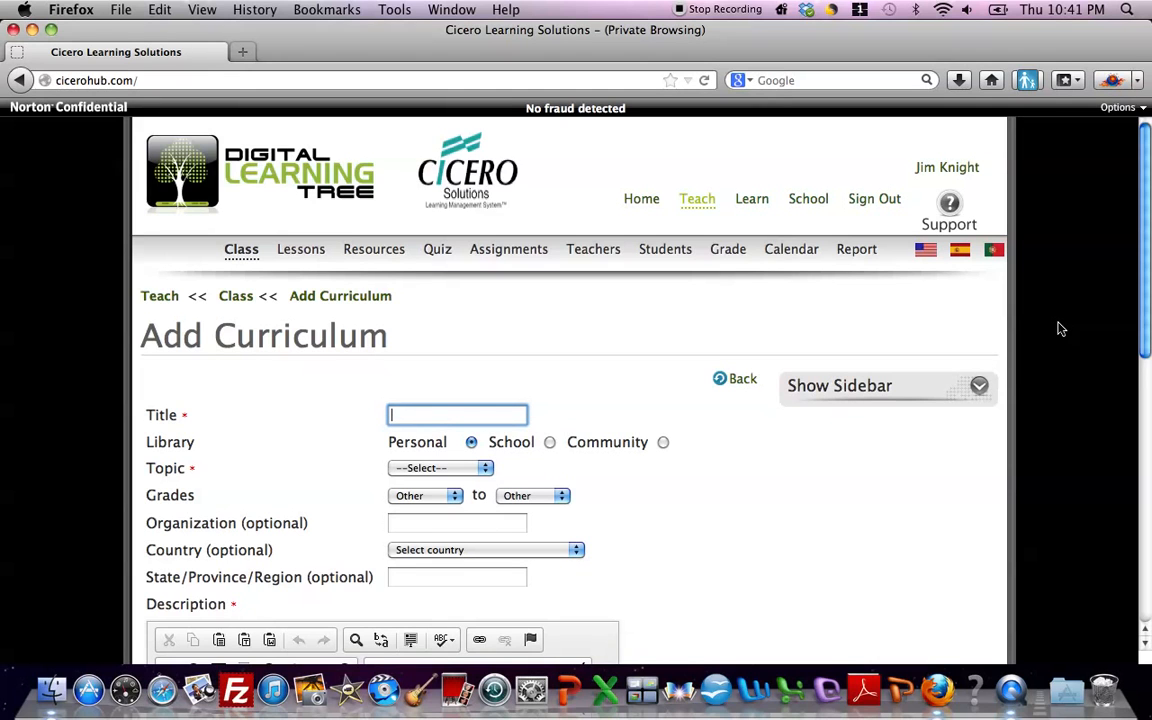
pyautogui.write('New Cl')
pyautogui.scroll(-5, 1145, 193)
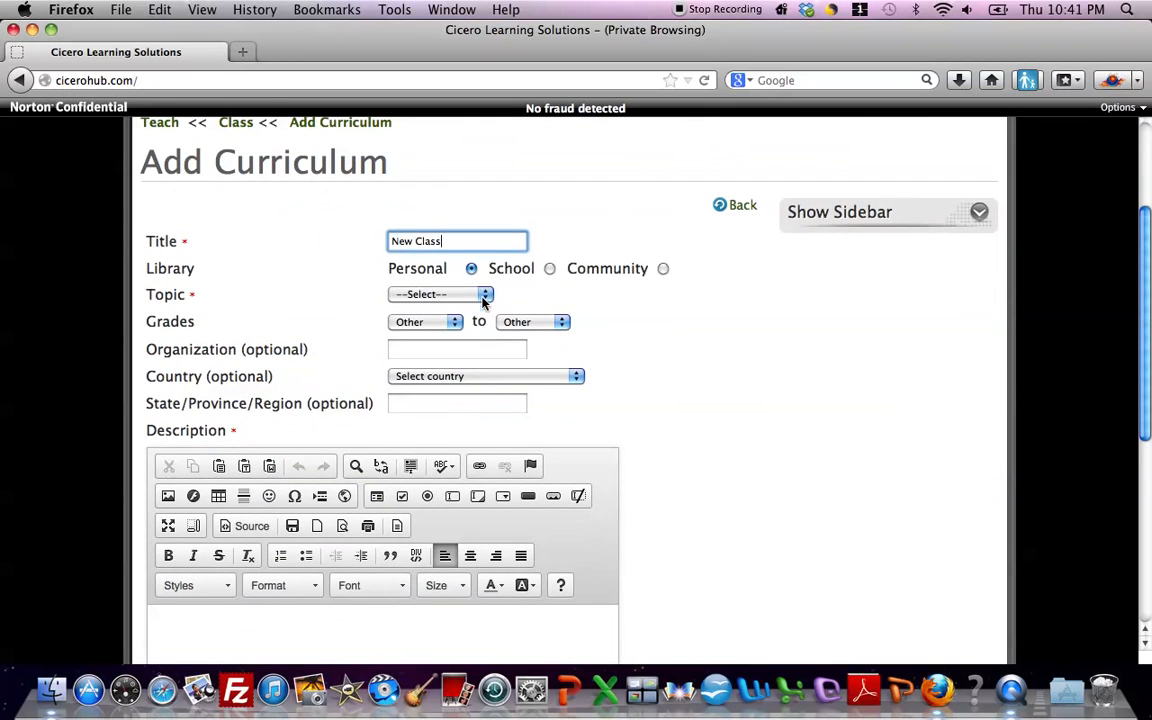
pyautogui.click(484, 296)
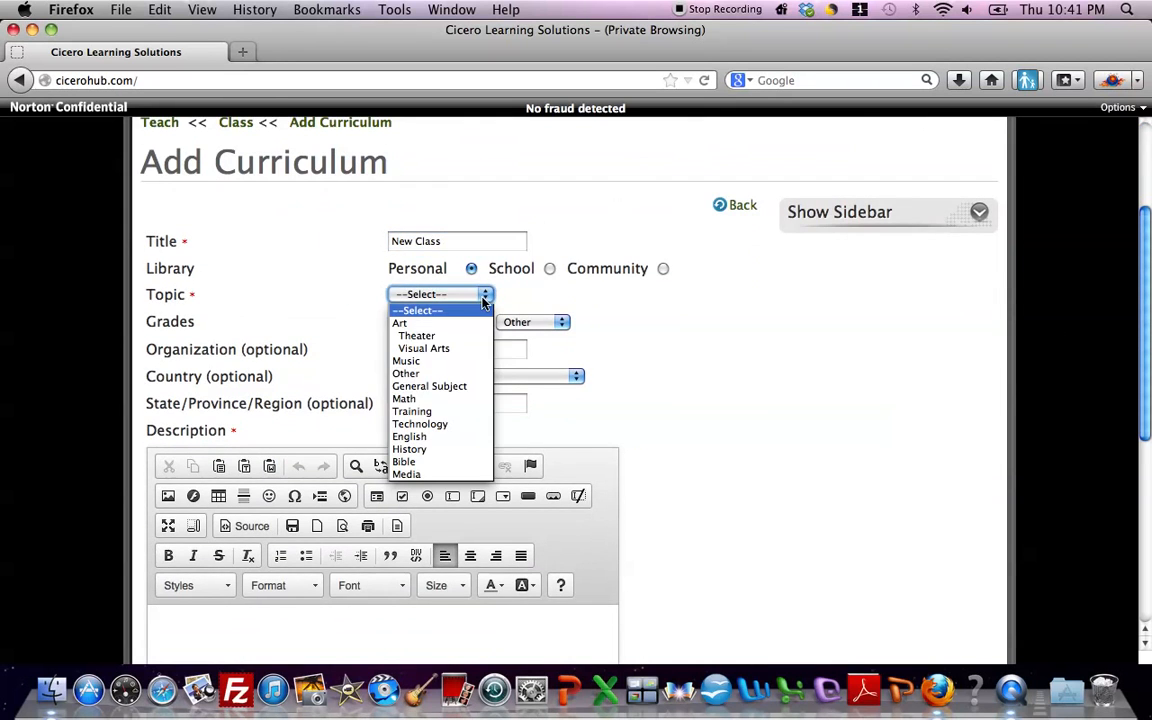
pyautogui.click(425, 412)
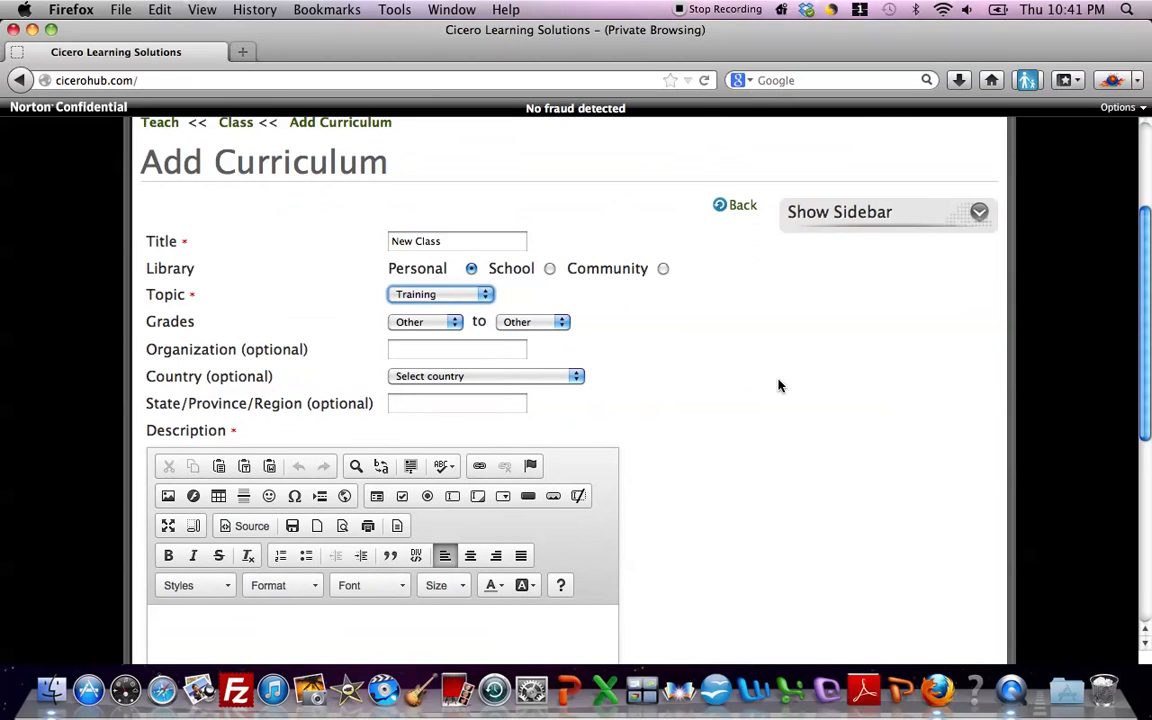
# - Enter "New Class Training" as the curriculum description and make that text bold
pyautogui.moveTo(1148, 305); pyautogui.dragTo(1140, 412)
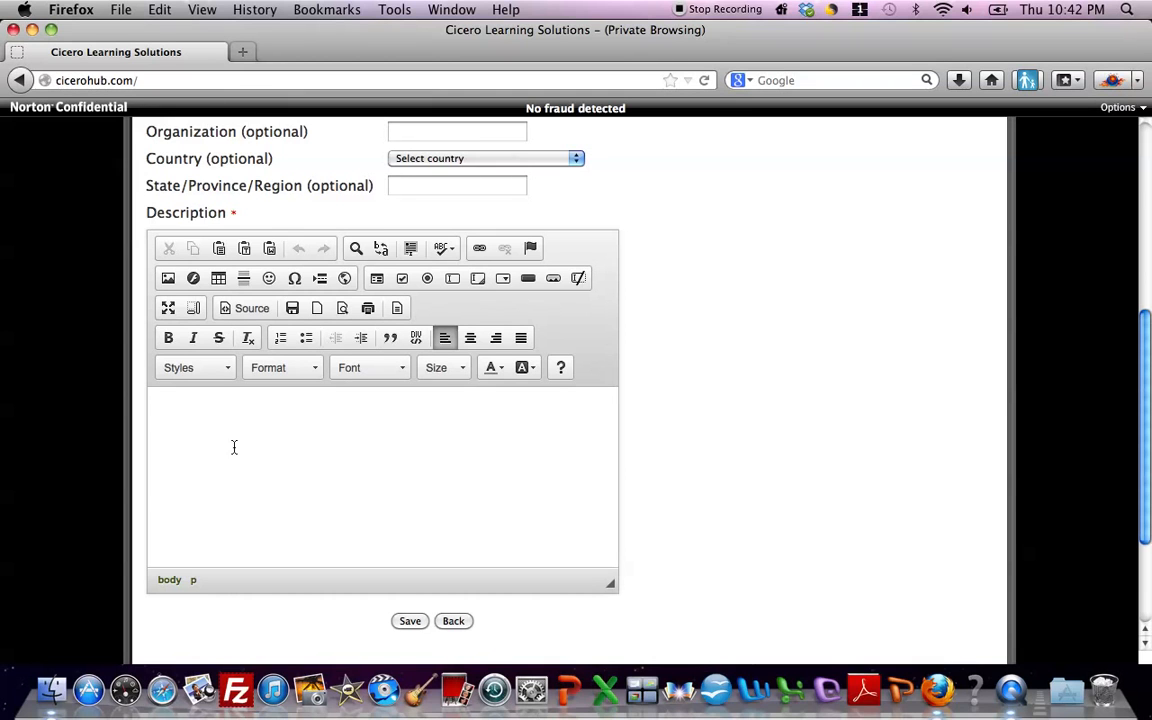
pyautogui.click(185, 424)
pyautogui.write('New ')
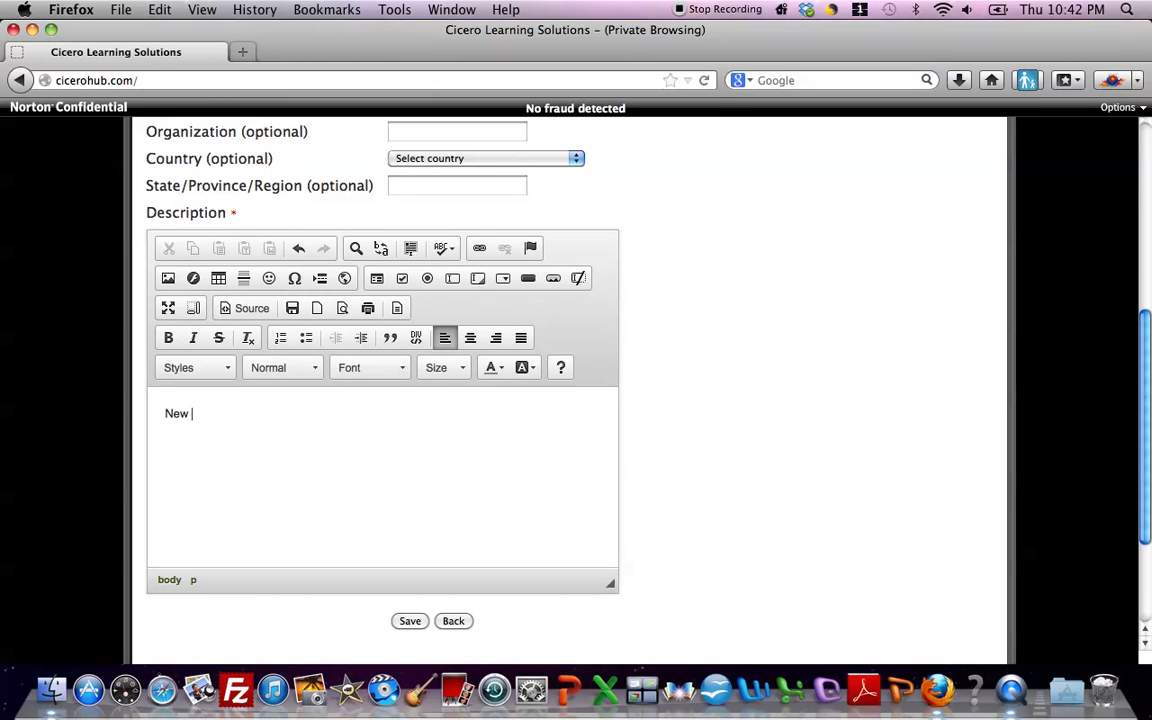
pyautogui.write('Class tr')
pyautogui.write('Tr')
pyautogui.moveTo(280, 416); pyautogui.dragTo(150, 410)
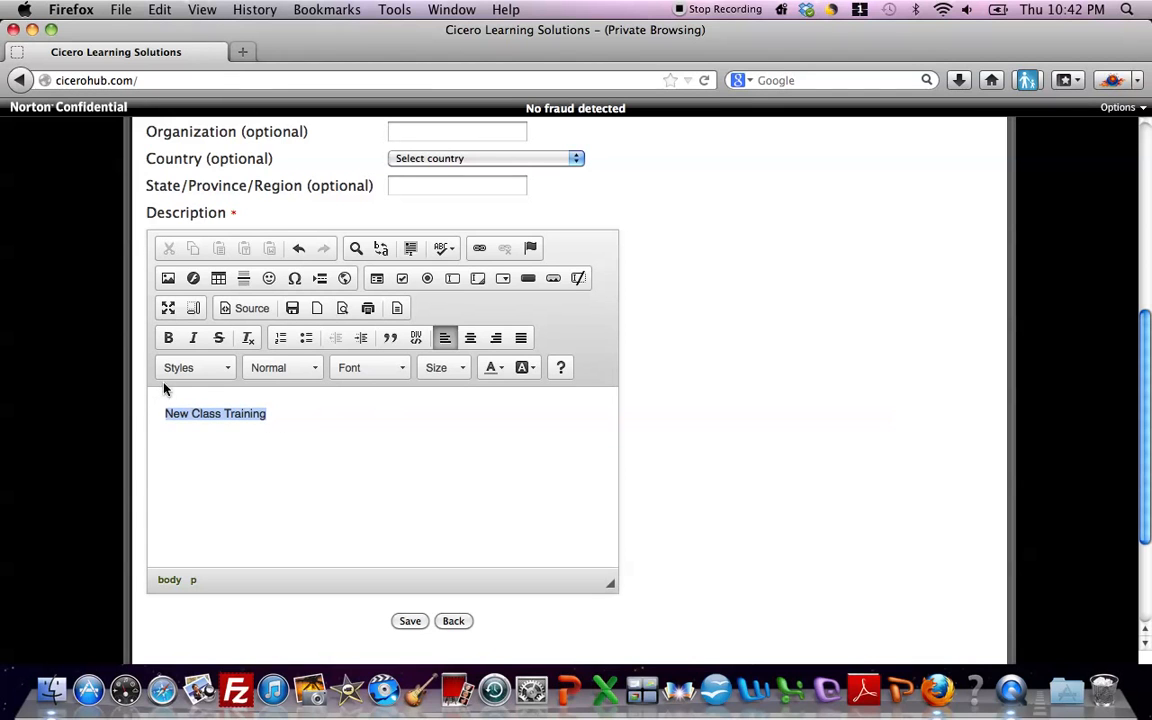
pyautogui.click(168, 338)
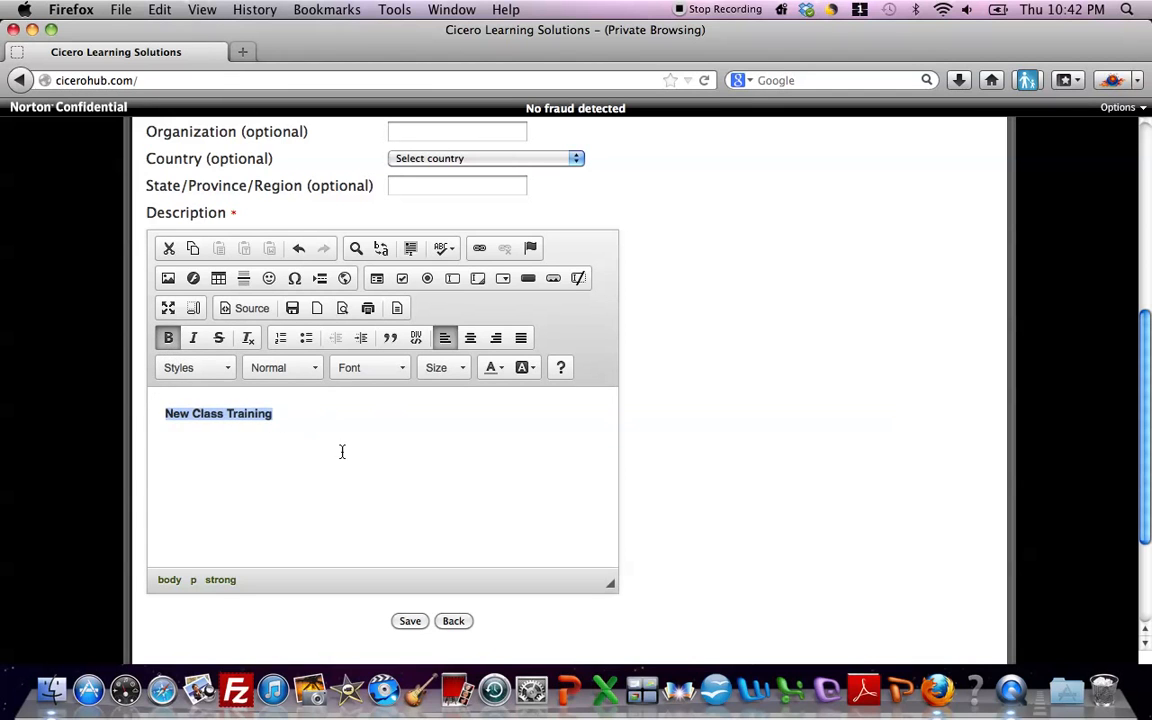
pyautogui.click(308, 420)
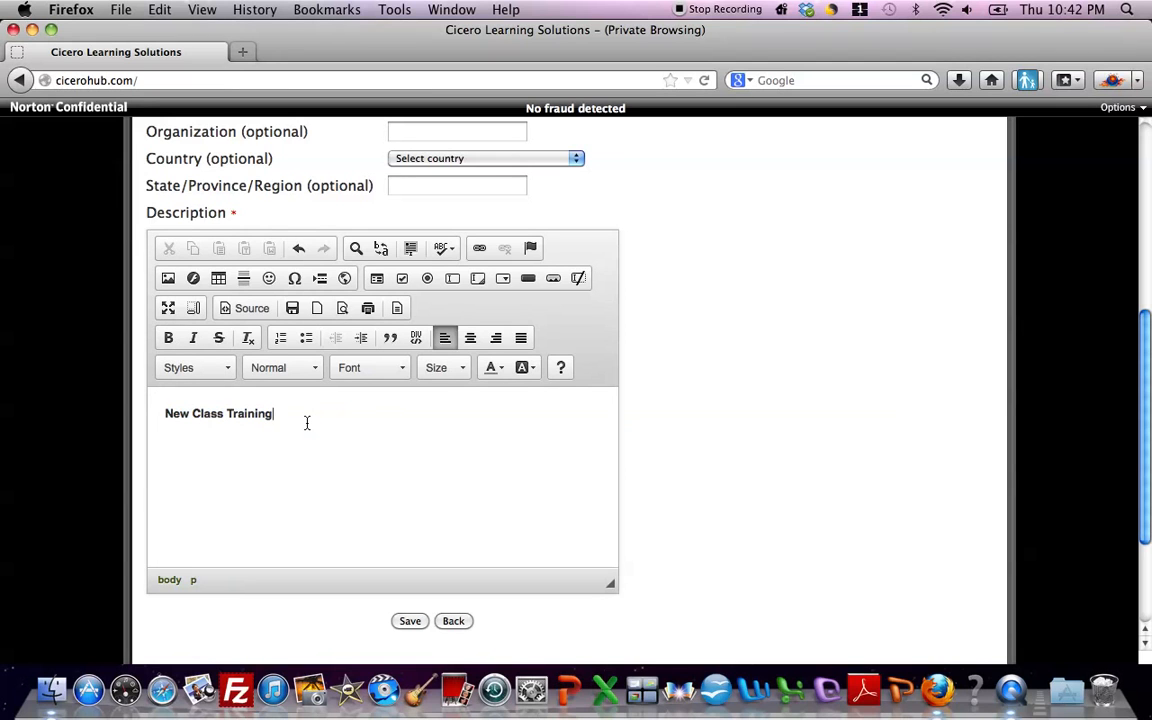
# - Add blank lines below the description text and save the curriculum
pyautogui.press('Return')
pyautogui.press('Return')
pyautogui.press('Return')
pyautogui.press('Return')
pyautogui.moveTo(1144, 452); pyautogui.dragTo(1138, 522)
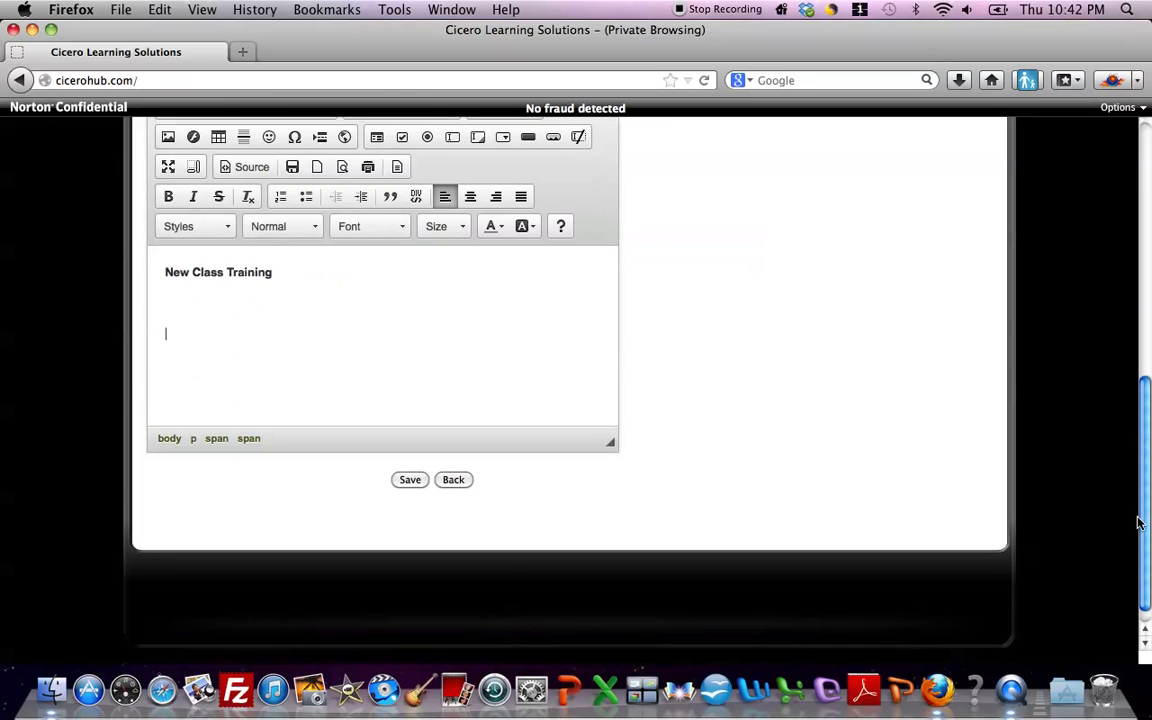
pyautogui.click(410, 480)
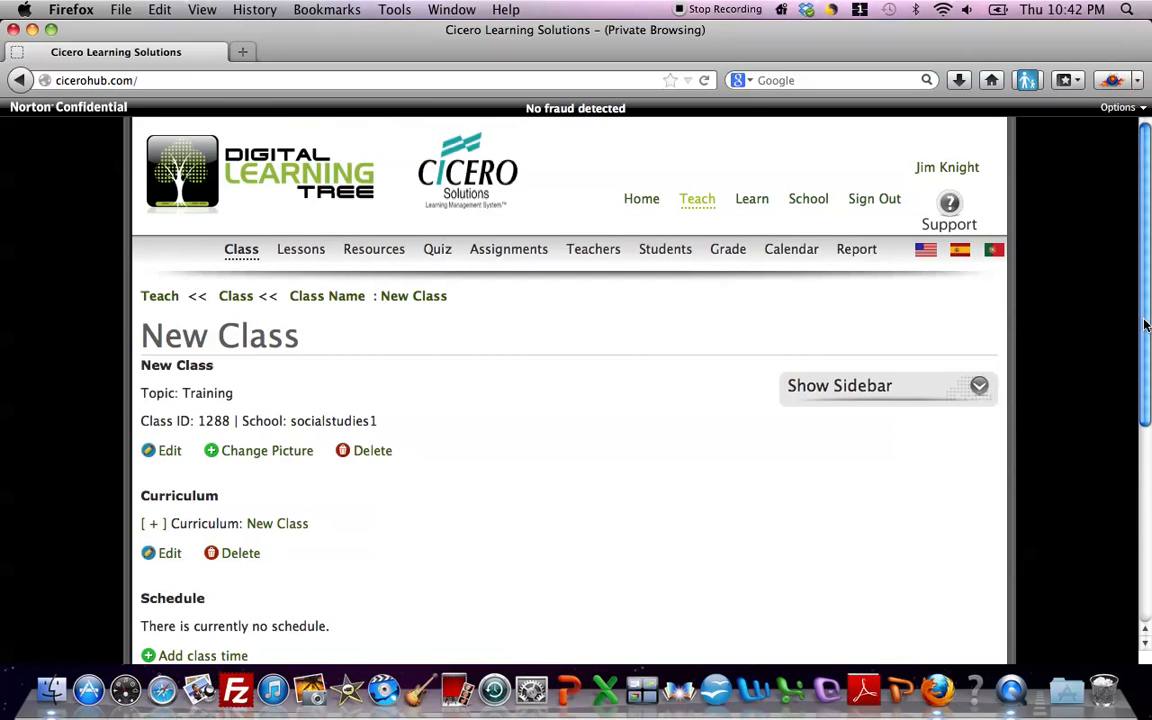
# - Open the Lessons section of New Class
pyautogui.moveTo(1146, 325); pyautogui.dragTo(1145, 351)
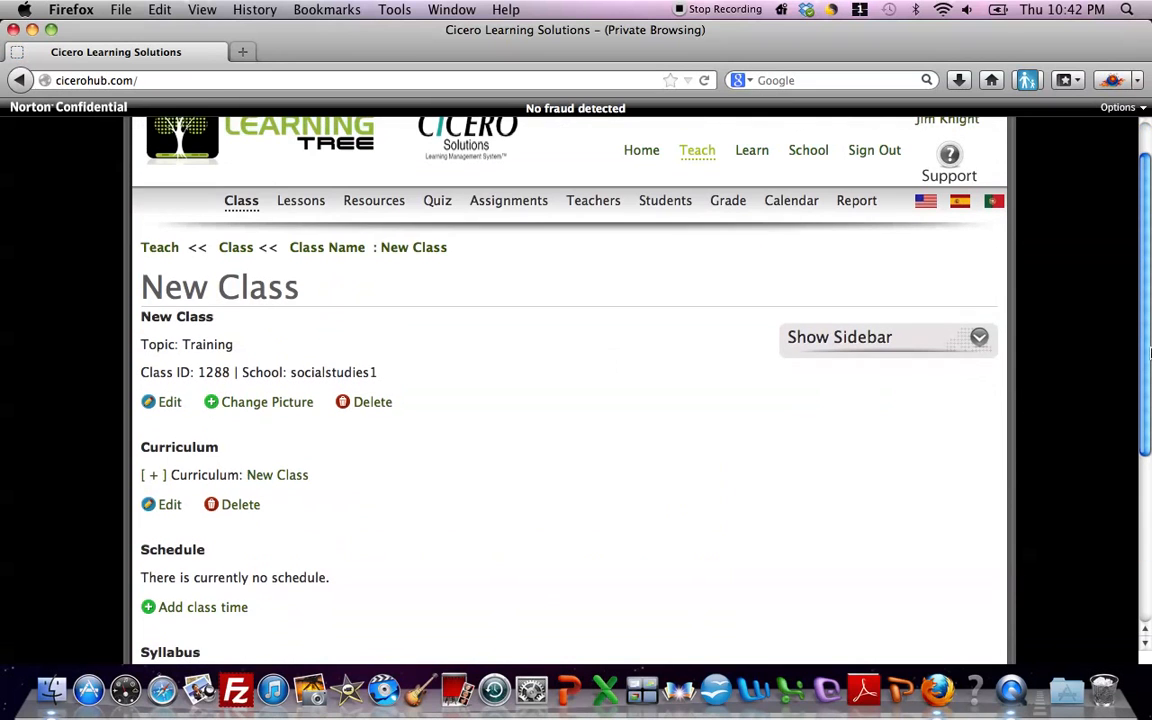
pyautogui.click(306, 205)
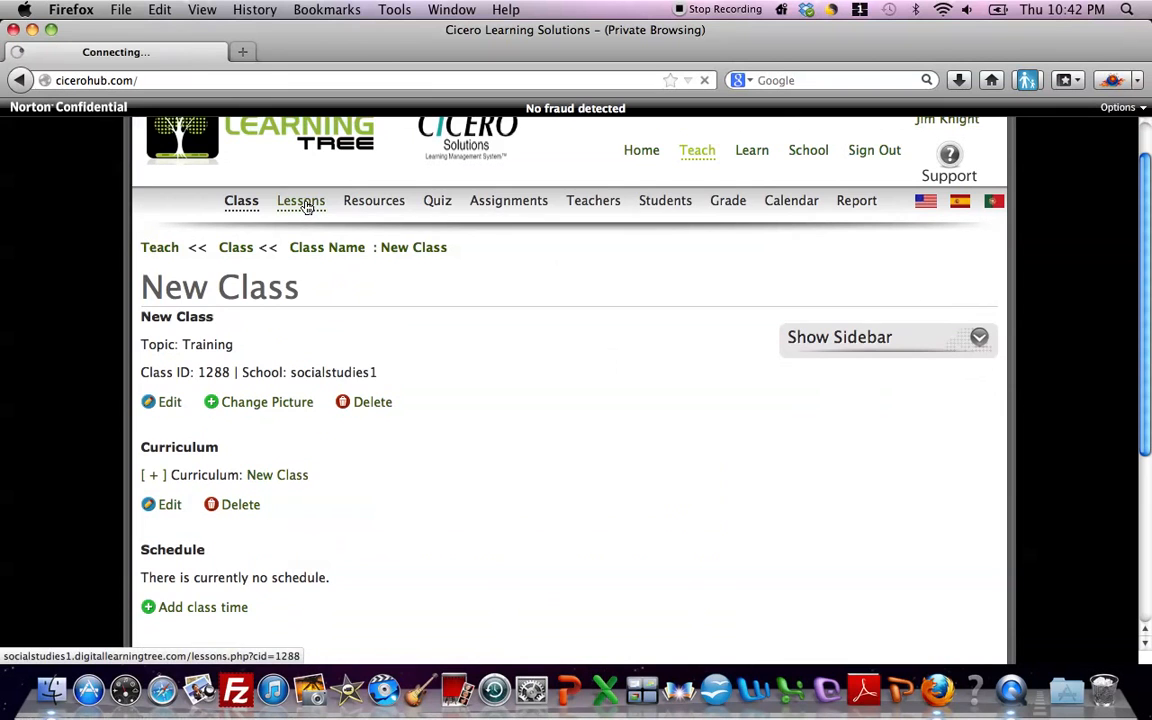